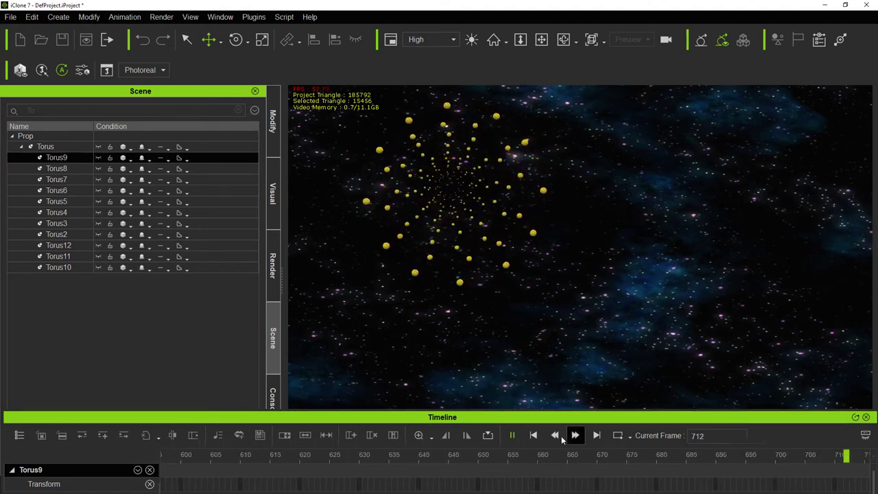
Replay the animation and stop it at frame 1402, viewing the rings edge-on
click(512, 436)
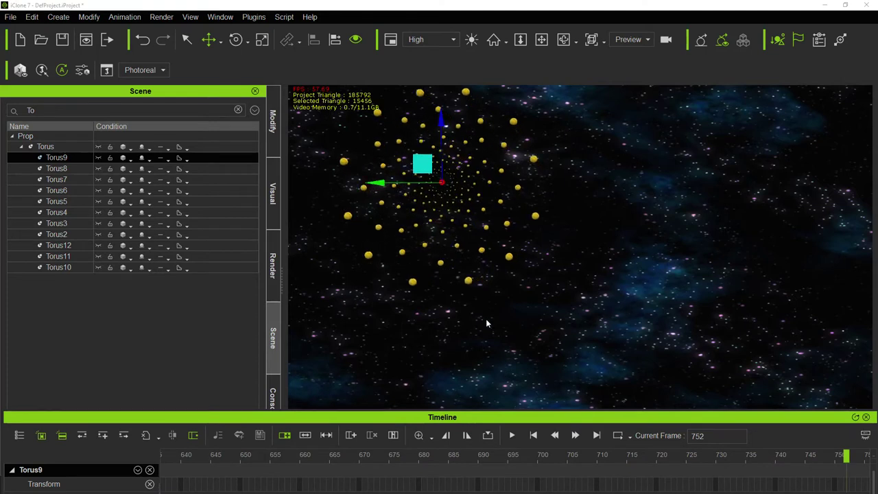
middle_drag(486, 323, 525, 346)
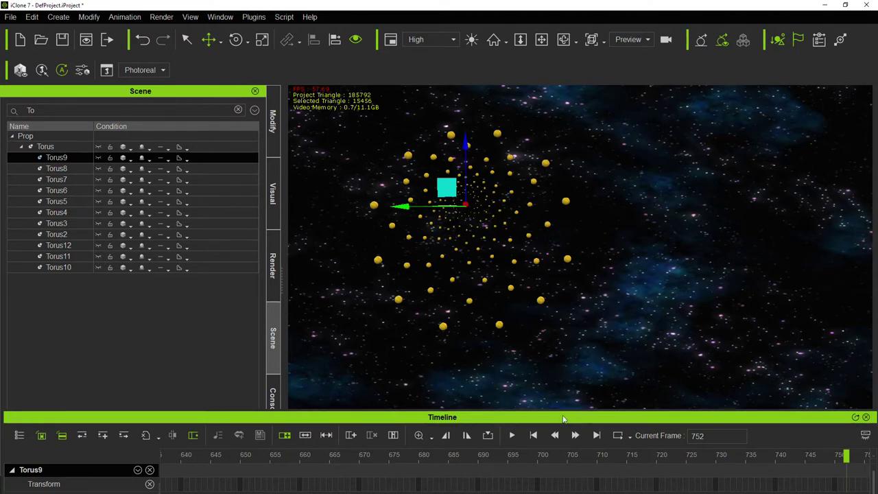
click(512, 436)
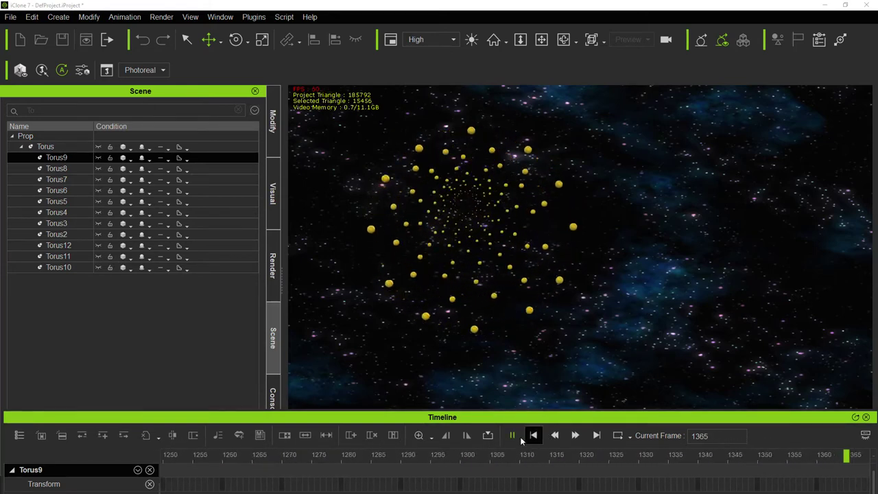
click(512, 435)
right_drag(535, 365, 526, 323)
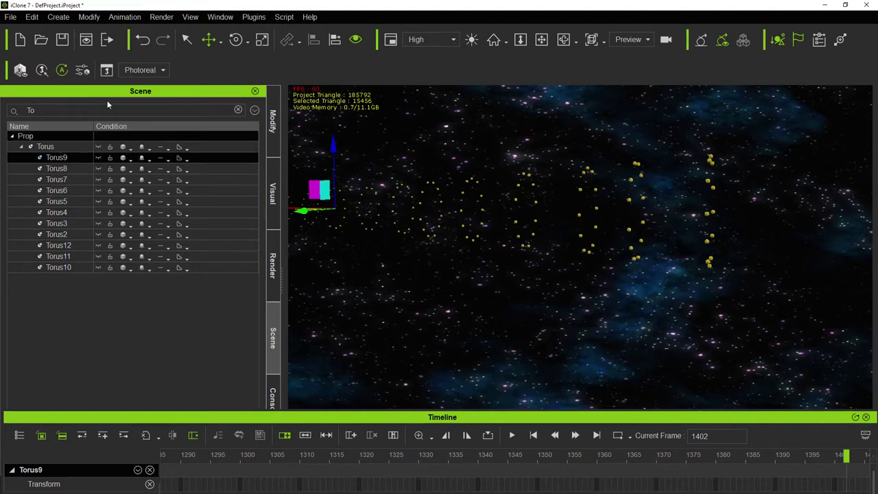
Frame the Torus group from an angle and bring up the Create > Primitive Shape list
double_click(96, 147)
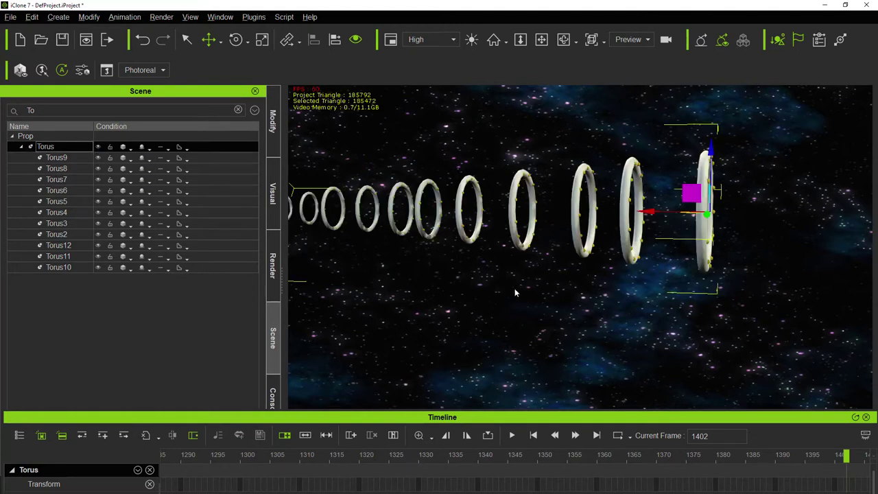
right_drag(515, 289, 645, 263)
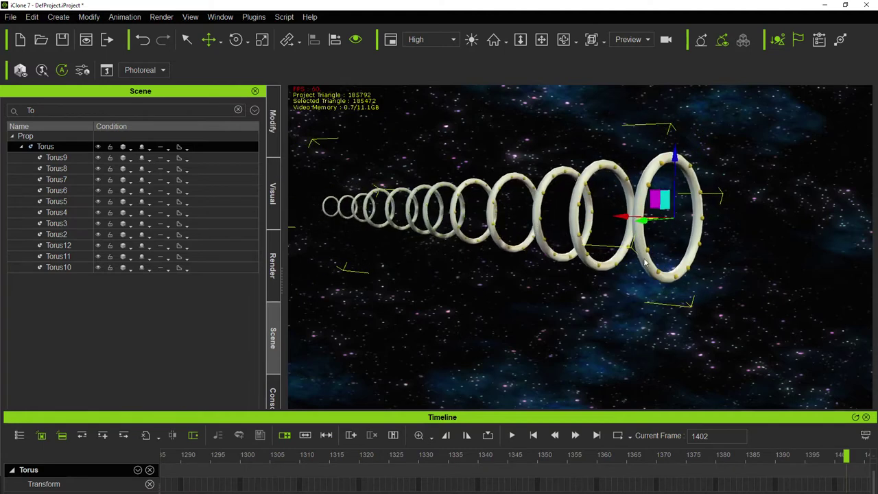
click(58, 16)
mouse_move(67, 36)
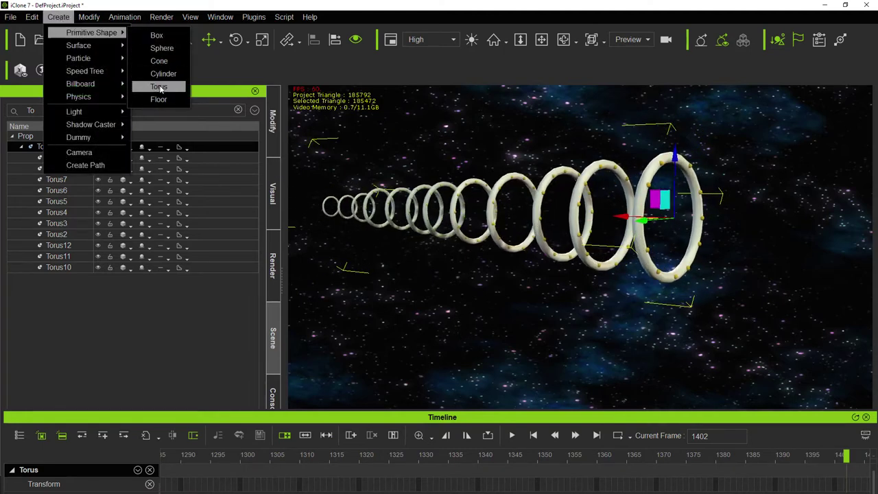
Orbit to face the ring tunnel, reopening and dismissing the primitive shape list without adding a shape
click(568, 287)
right_drag(567, 287, 473, 343)
click(59, 16)
mouse_move(68, 33)
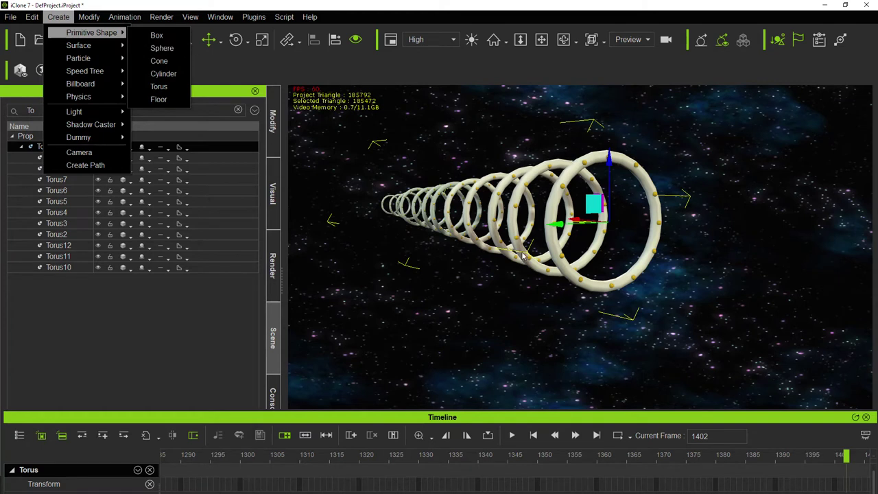
click(542, 238)
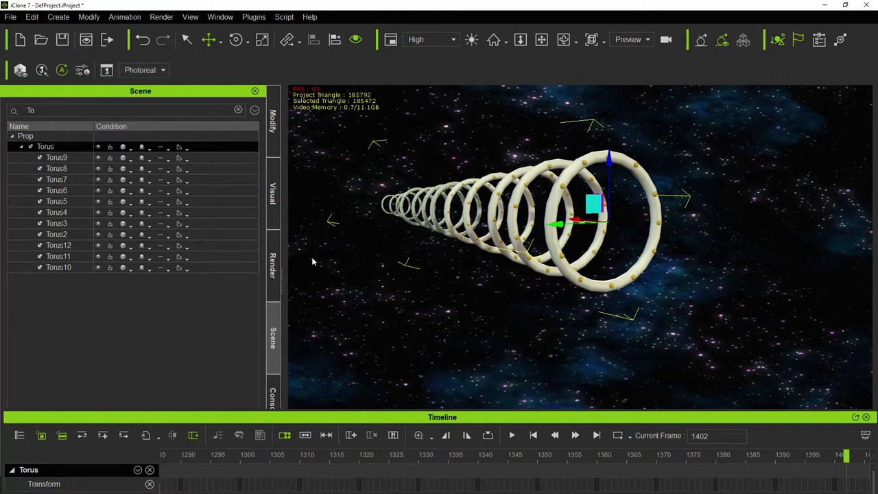
click(561, 260)
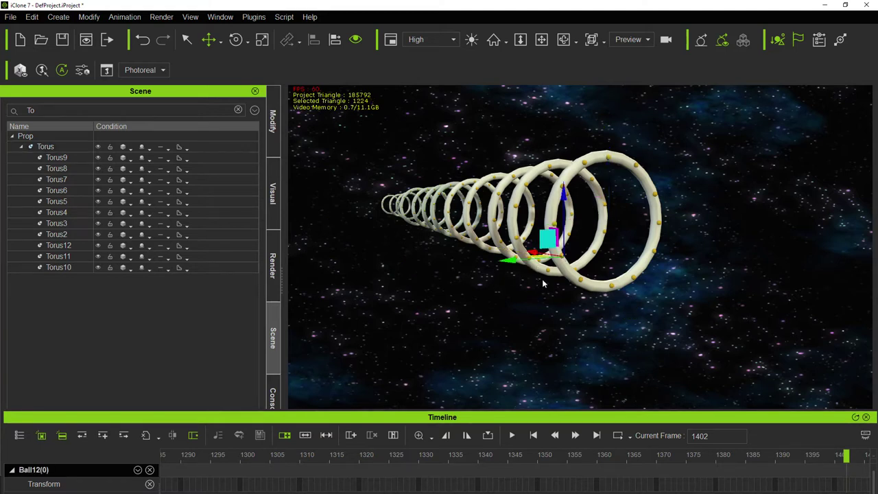
click(60, 268)
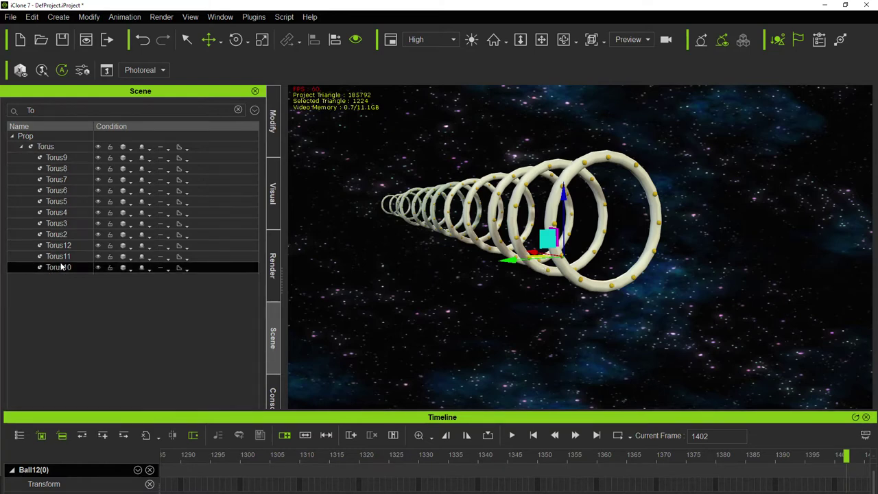
right_drag(380, 303, 465, 301)
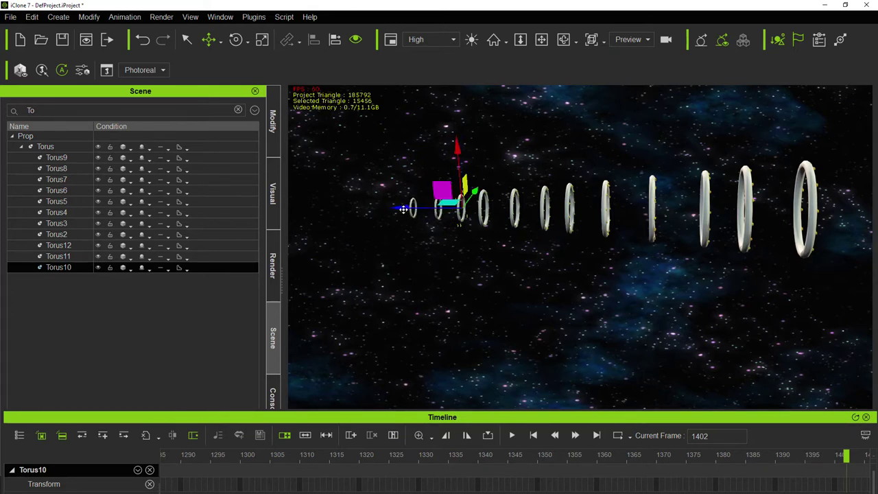
shift+drag(404, 208, 333, 213)
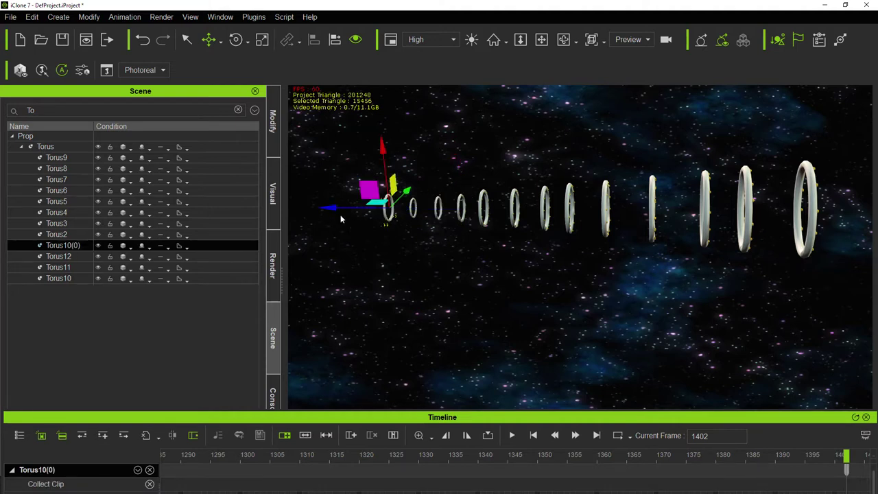
key(Delete)
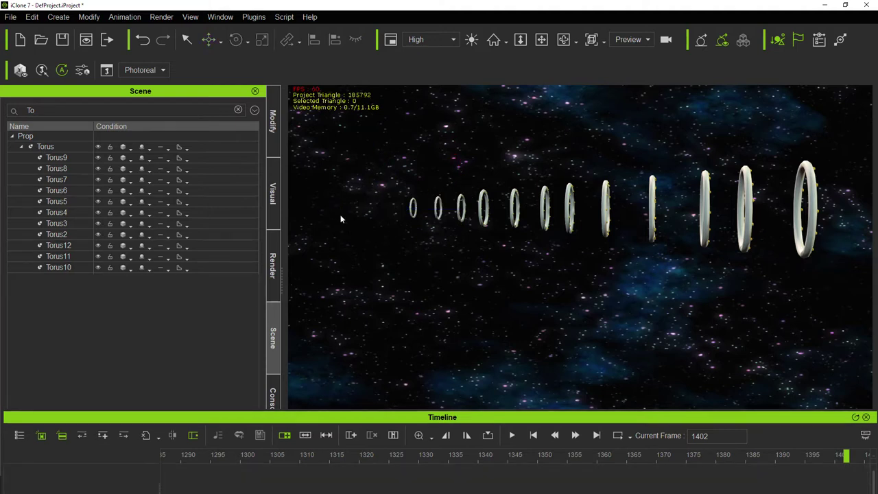
right_drag(530, 261, 465, 255)
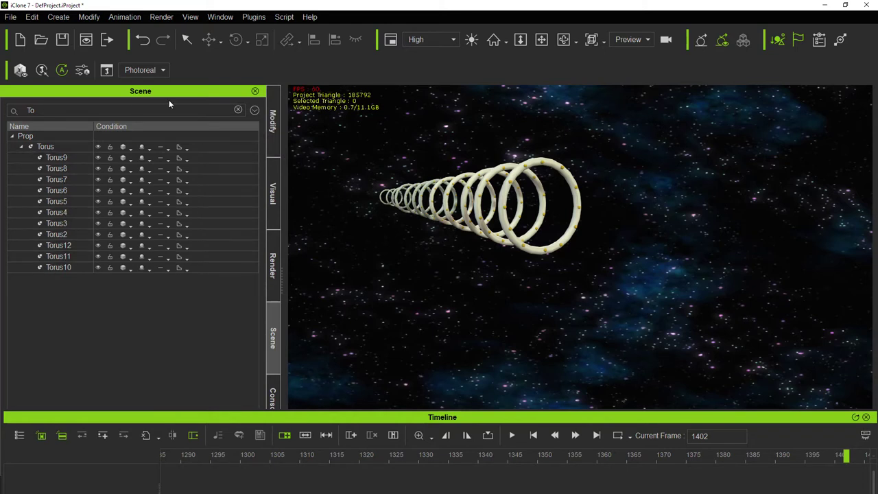
Clear the Scene filter, check Ball4's Attach settings show Torus9, then select the root Torus
click(238, 111)
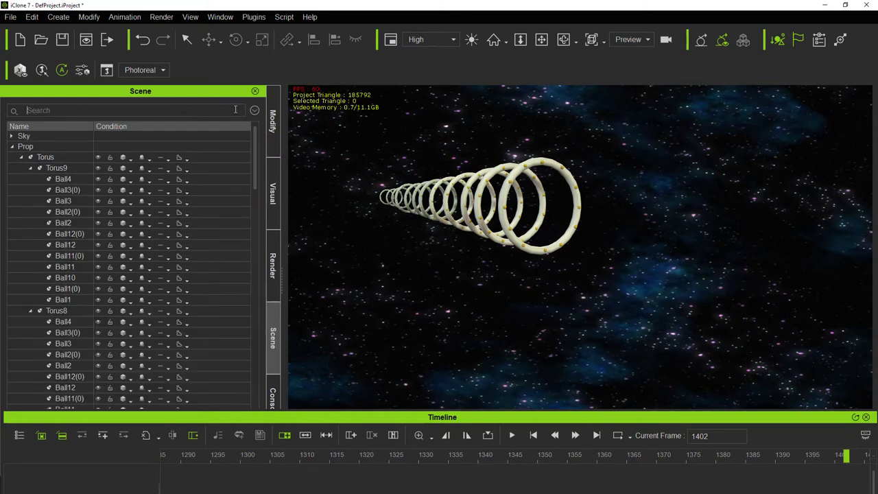
click(61, 169)
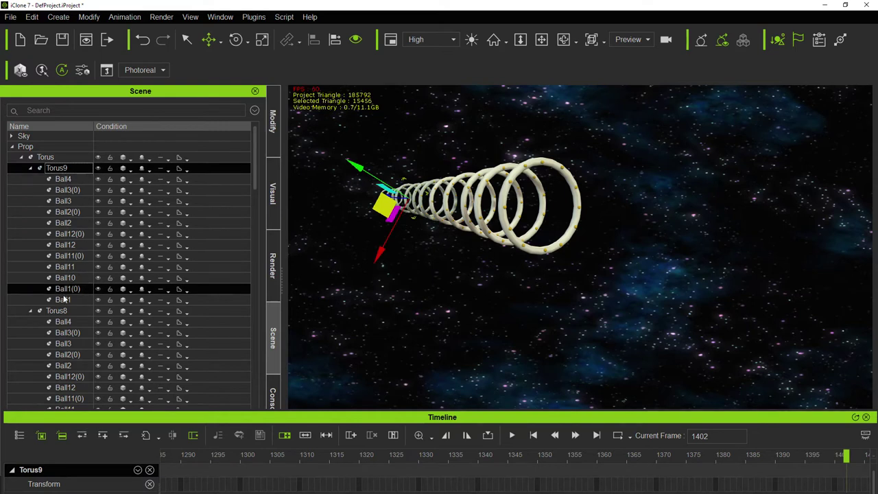
click(66, 178)
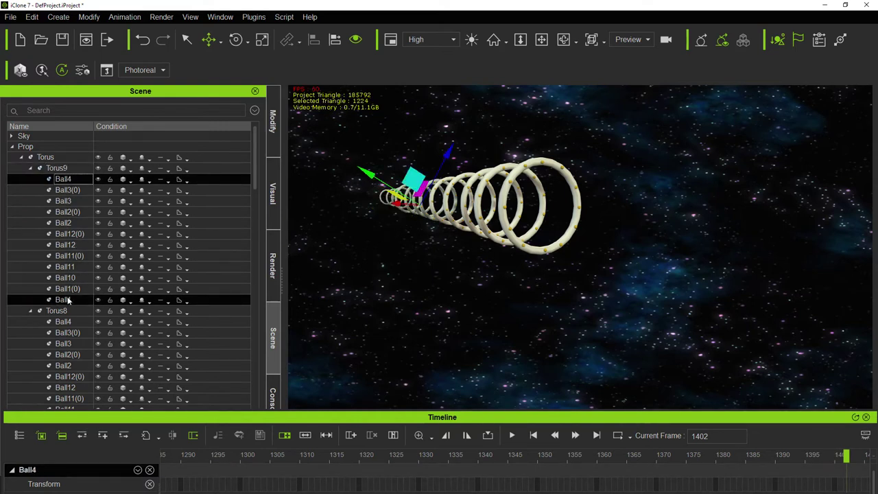
click(272, 122)
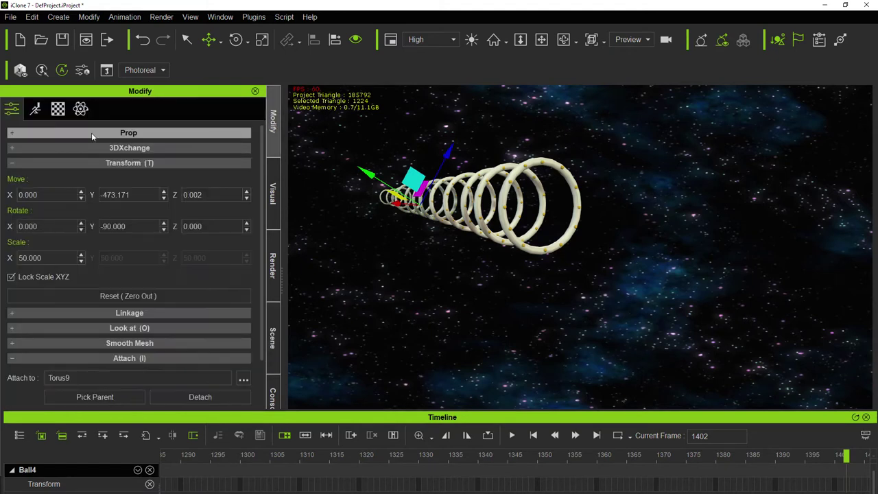
scroll(105, 336, down, 3)
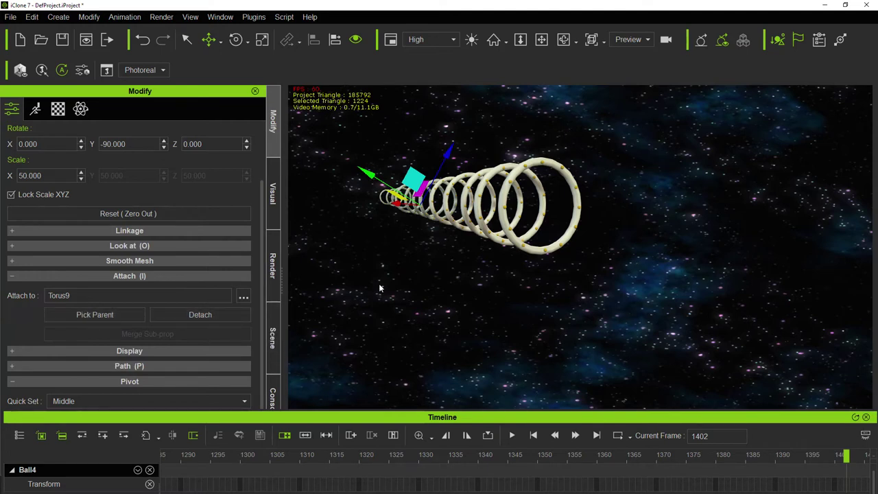
right_drag(438, 319, 669, 236)
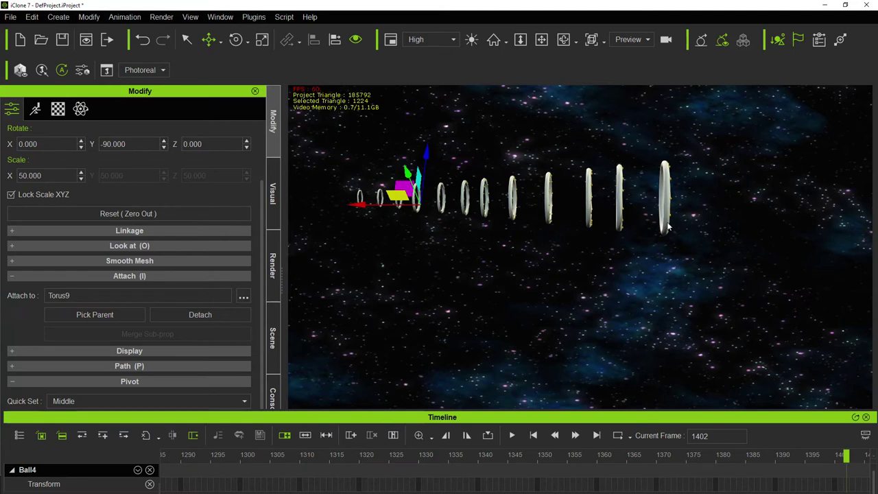
click(669, 226)
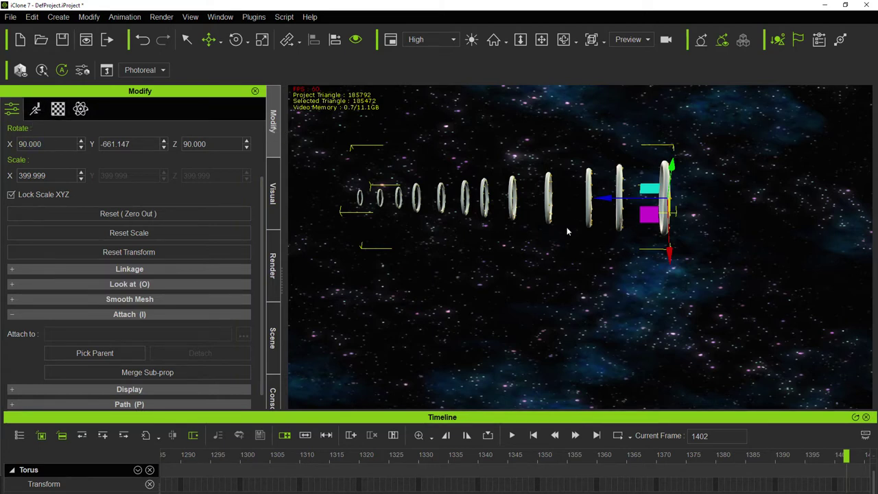
Select Torus2 through Torus5 and the root Torus in turn to compare their scales
click(619, 216)
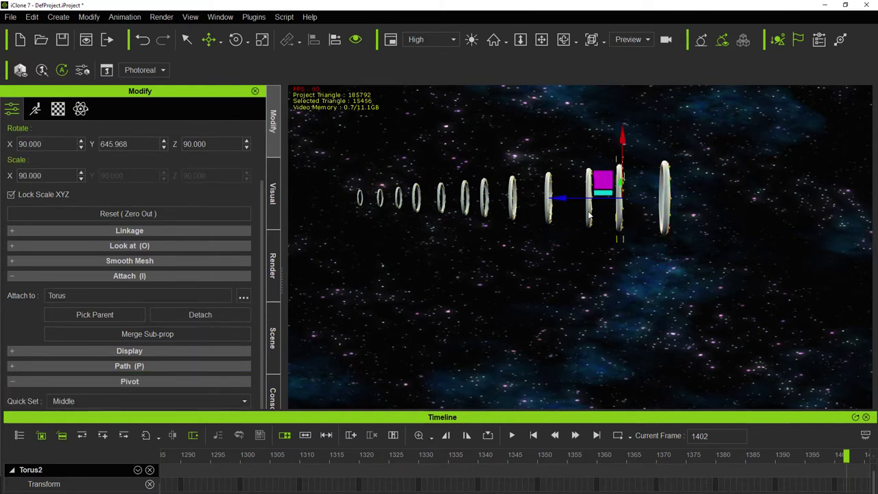
click(589, 216)
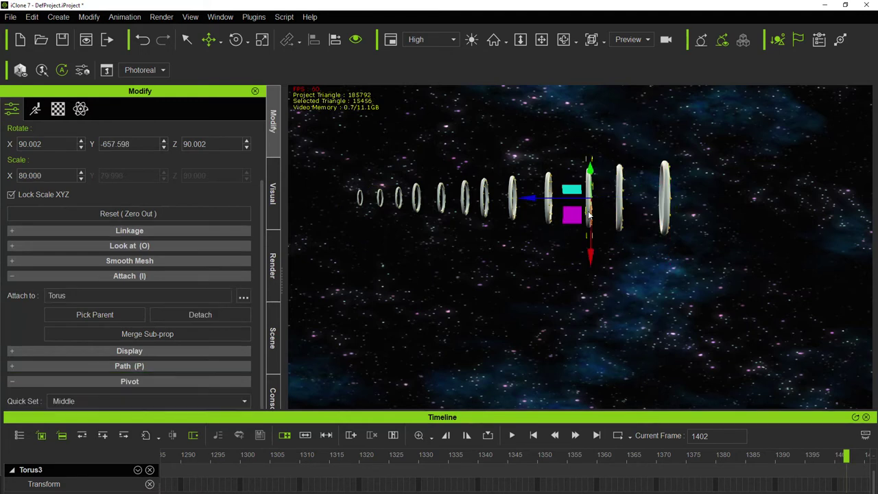
click(549, 217)
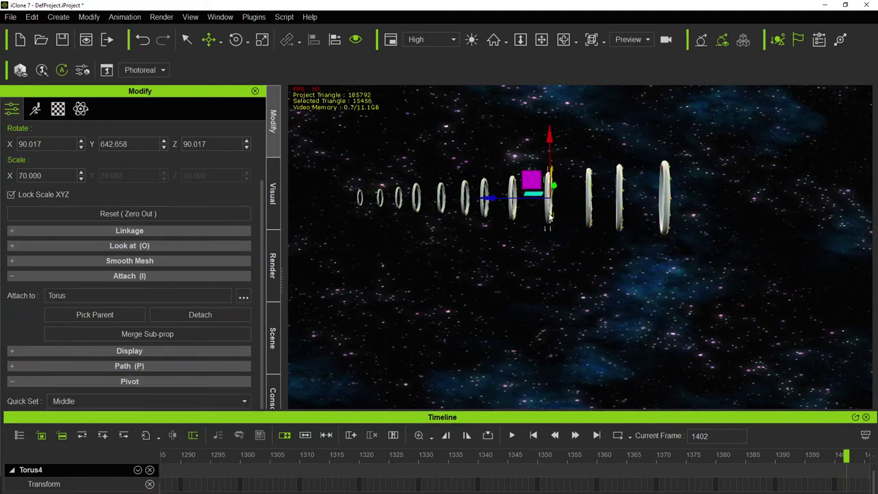
click(513, 215)
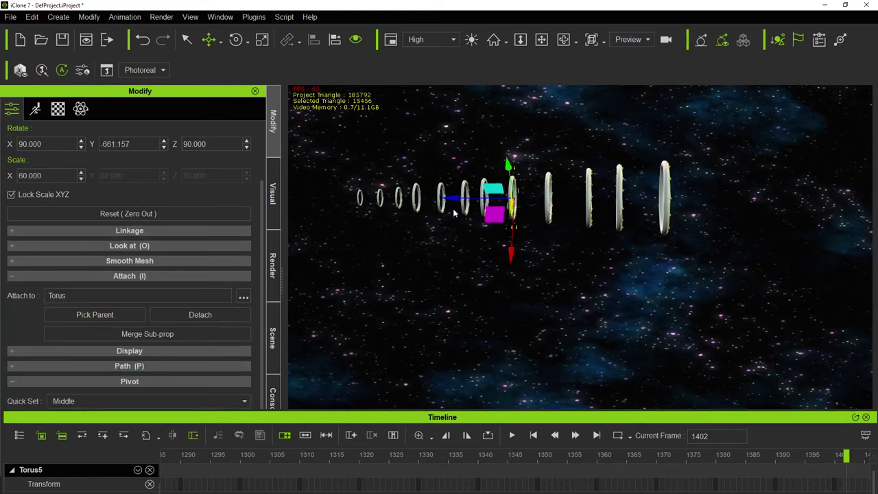
click(464, 208)
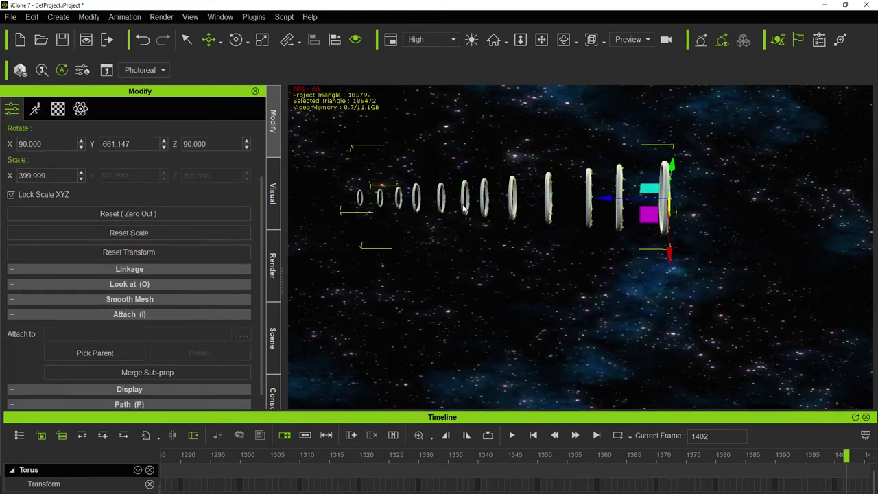
Attach Torus7 to the root Torus sub-node, inheriting move and scale but not rotation
click(463, 207)
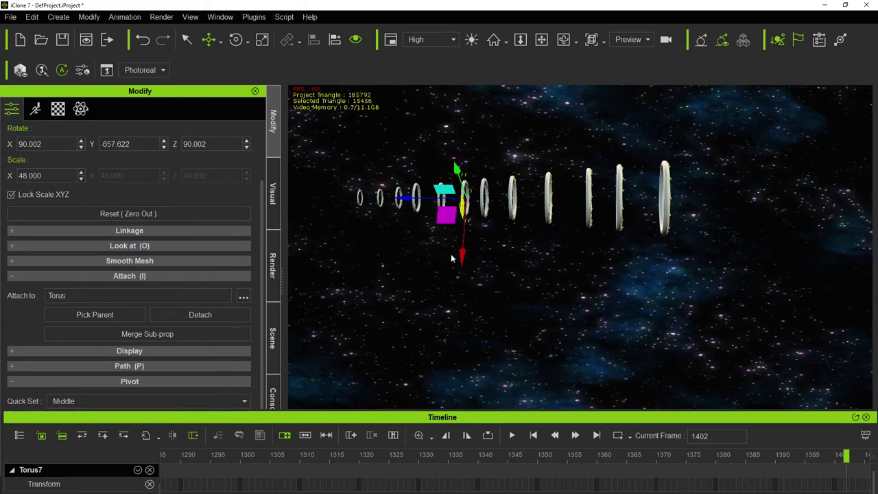
click(240, 300)
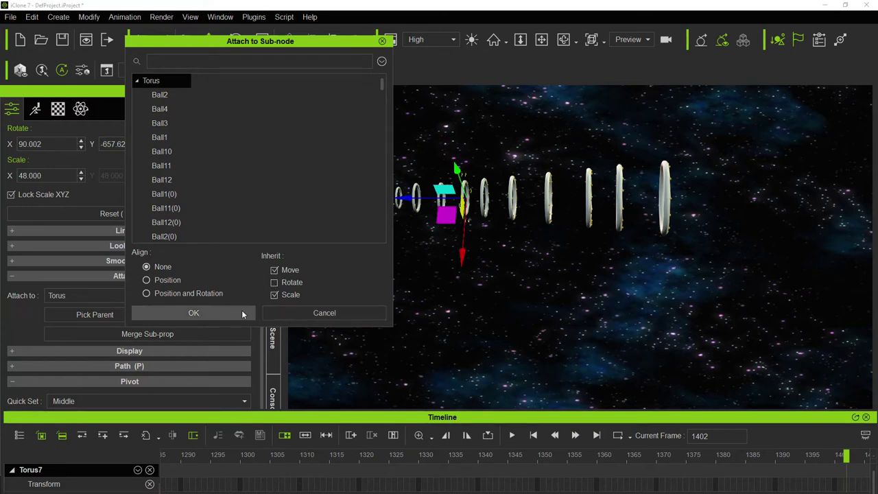
click(217, 315)
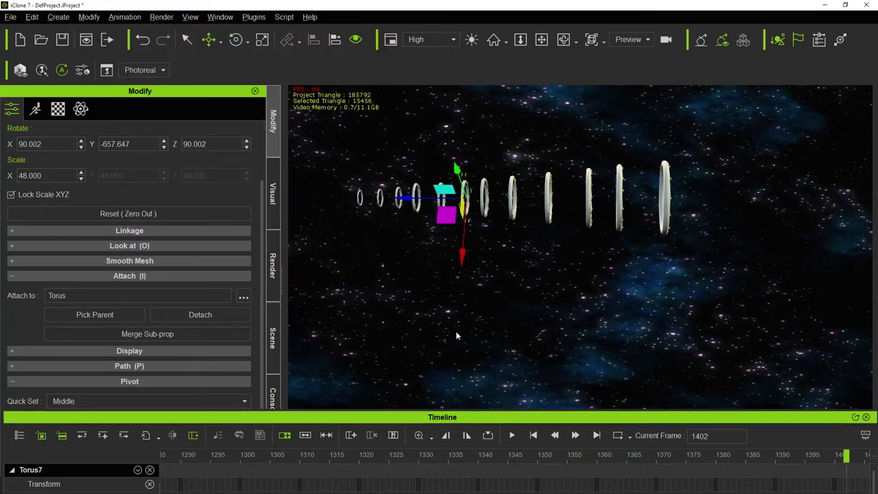
Look straight down the ring tunnel and play the animation, stopping at frame 1639
right_drag(456, 331, 362, 362)
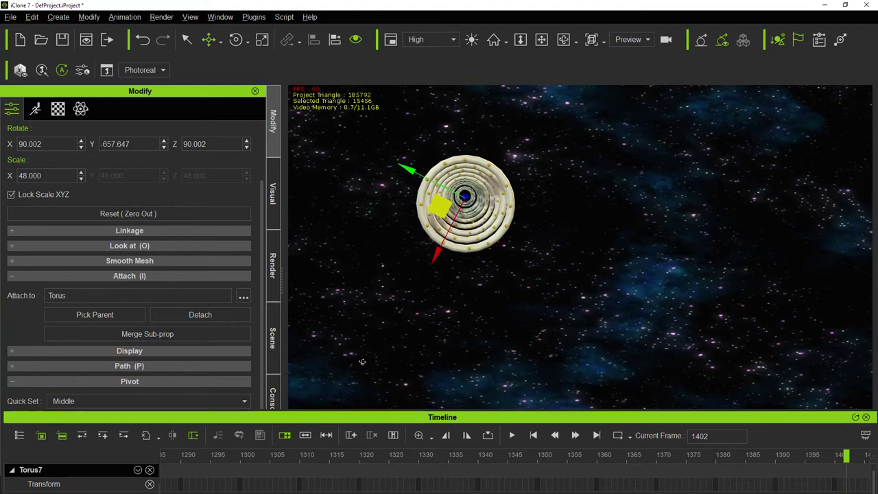
click(512, 437)
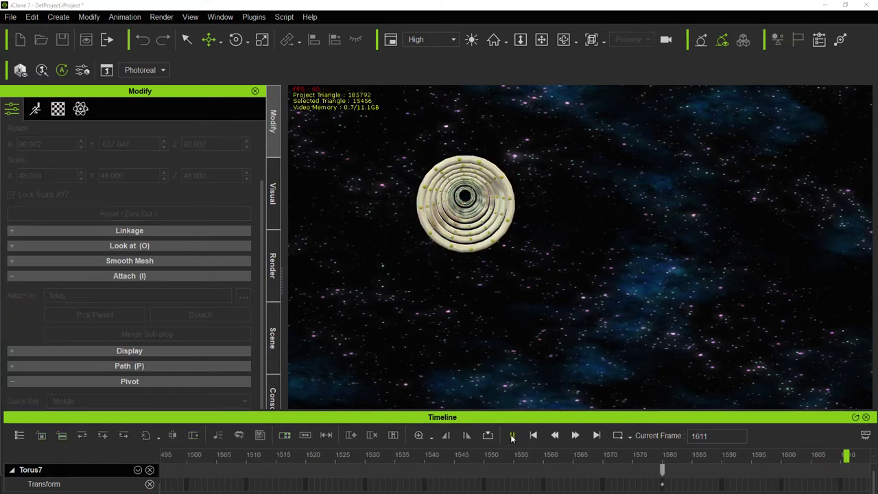
click(512, 436)
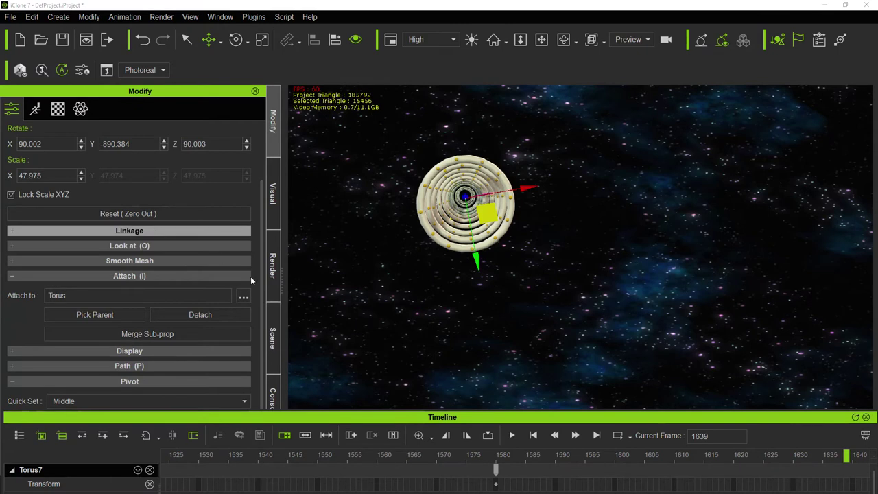
Hide the Torus ring group in the Scene tree, undoing a stray move, and inspect the balls
click(274, 340)
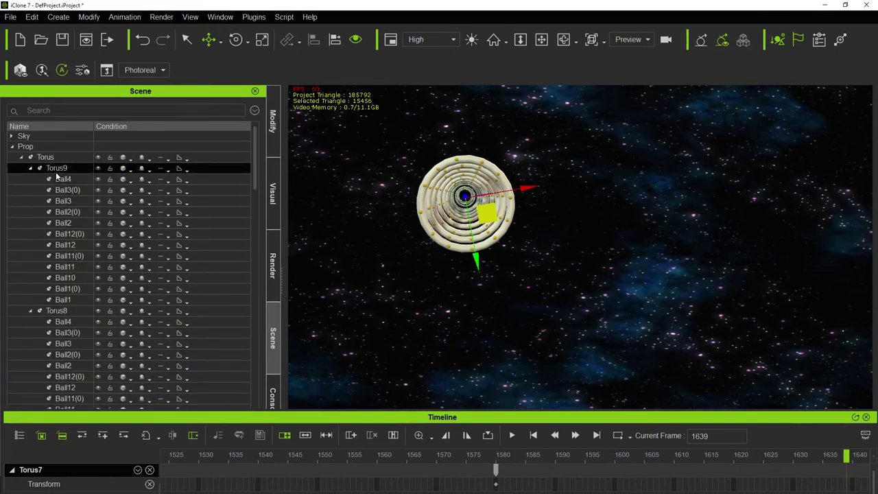
click(97, 157)
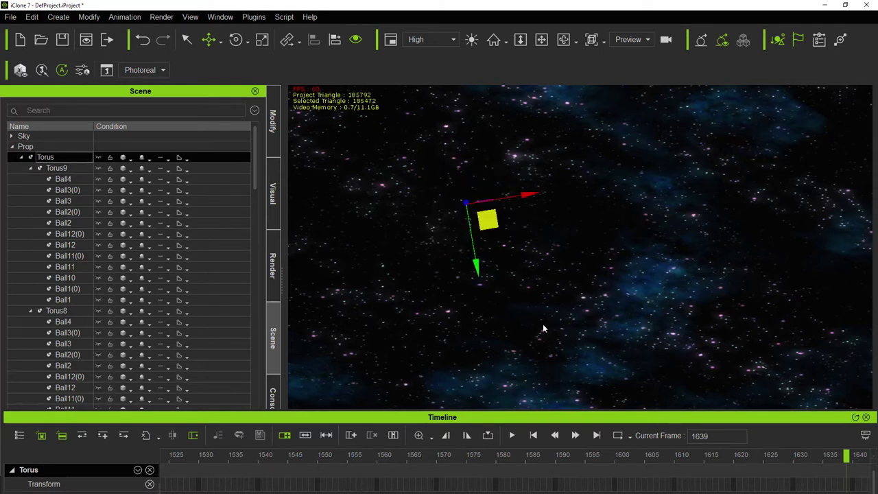
drag(543, 328, 636, 337)
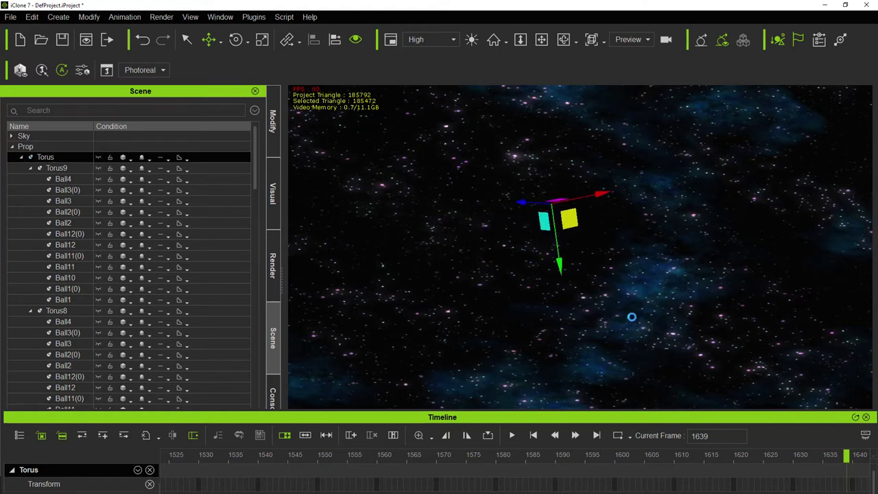
key(ctrl+z)
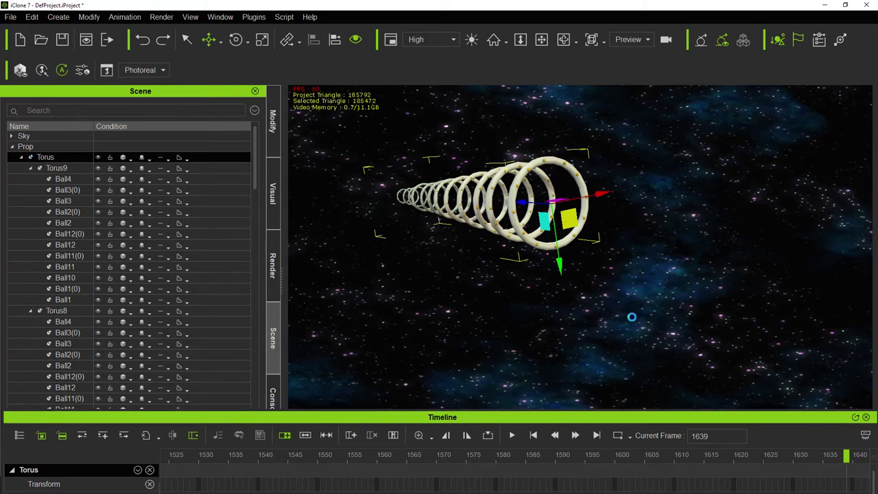
key(ctrl+y)
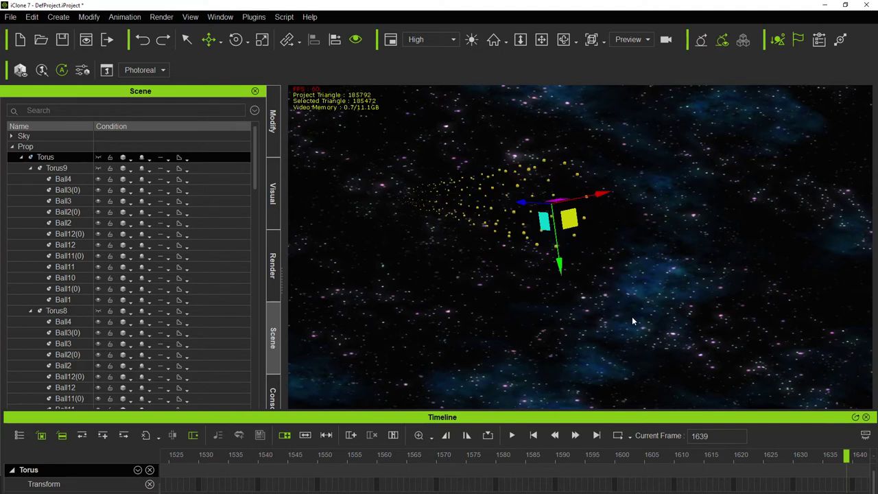
drag(408, 295, 657, 303)
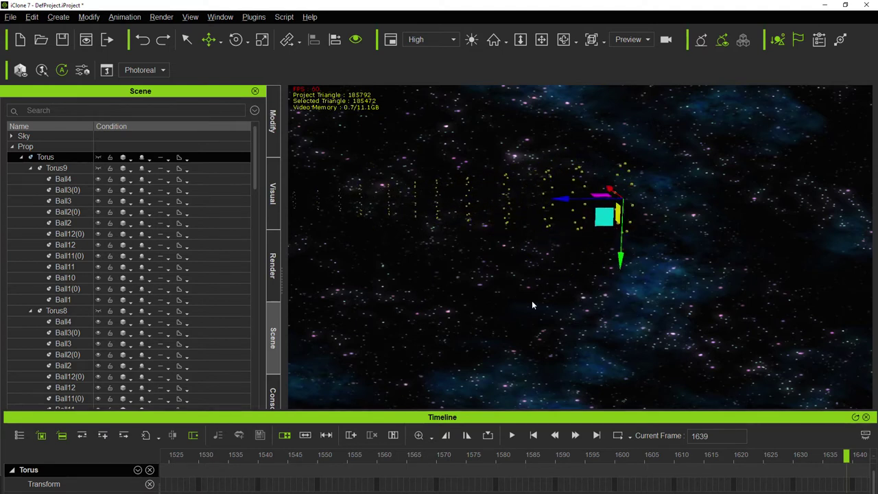
drag(533, 304, 383, 351)
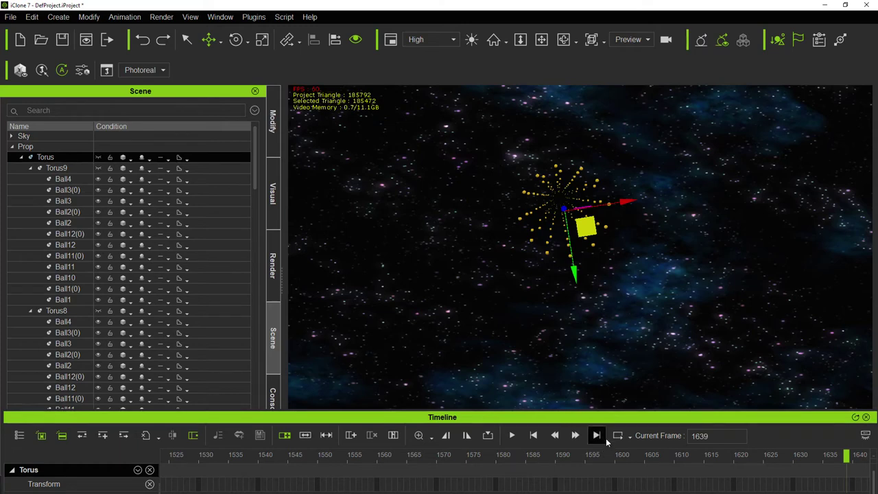
Play the ball-only animation, pause at frame 1798, and zoom in on the ball tunnel
click(512, 438)
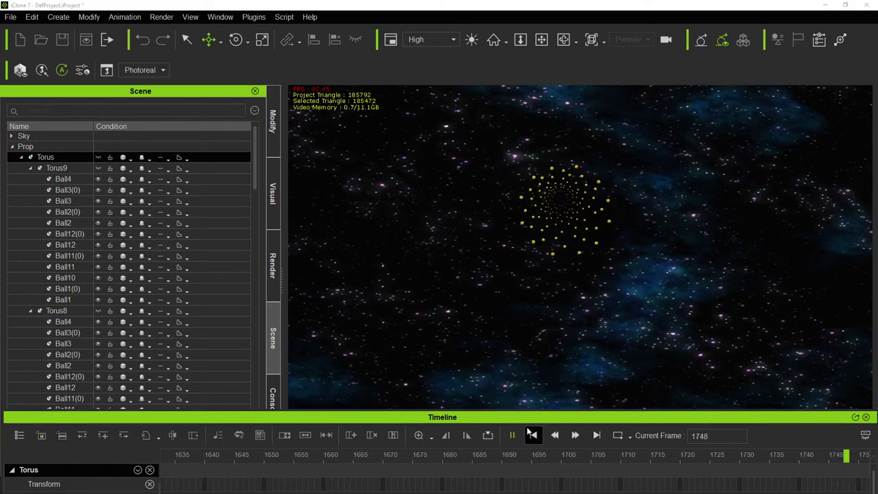
click(512, 435)
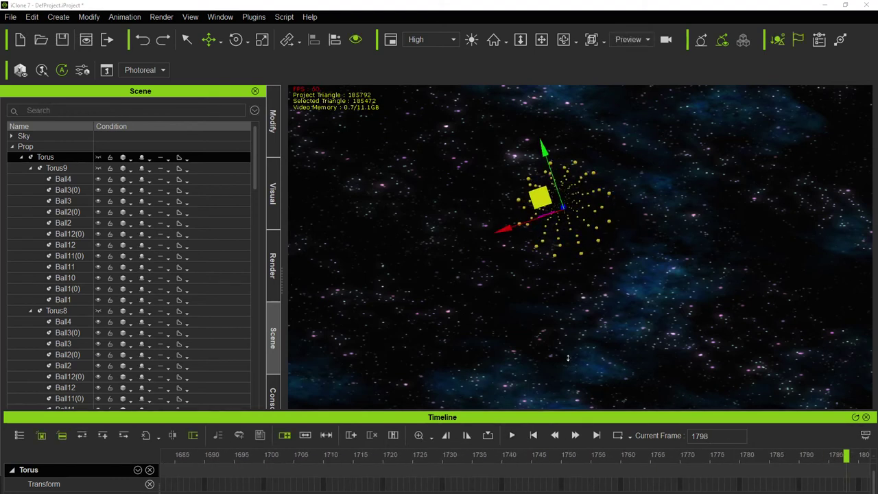
mouse_move(568, 357)
mouse_down()
mouse_move(556, 367)
mouse_move(563, 347)
mouse_move(576, 350)
mouse_up()
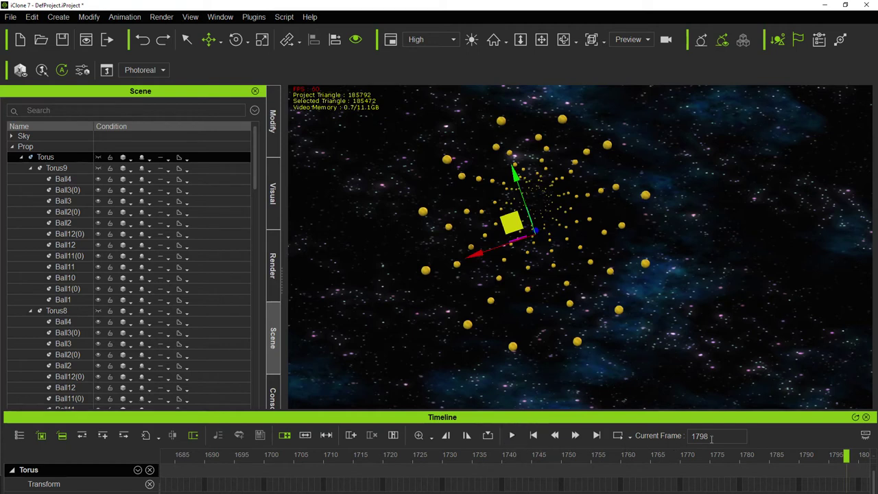
Switch the viewport Preview to Camera, recentre the tunnel, and play through to frame 2110
click(629, 42)
click(629, 70)
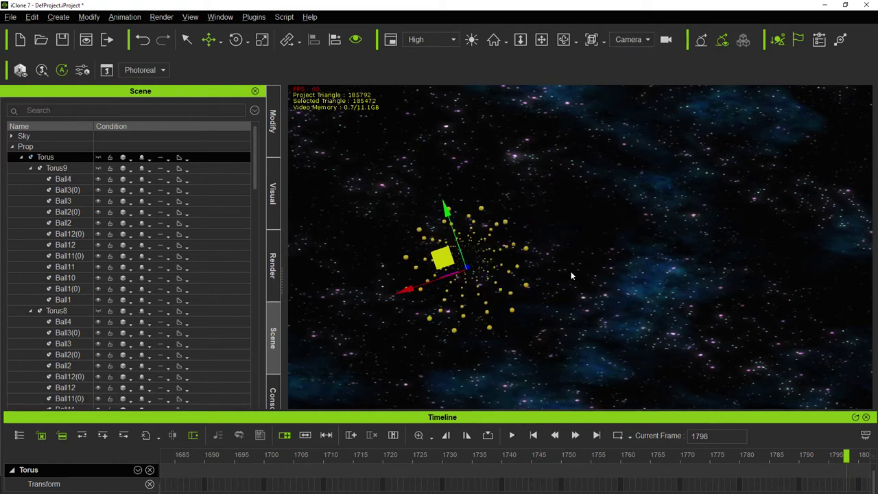
scroll(571, 271, up, 5)
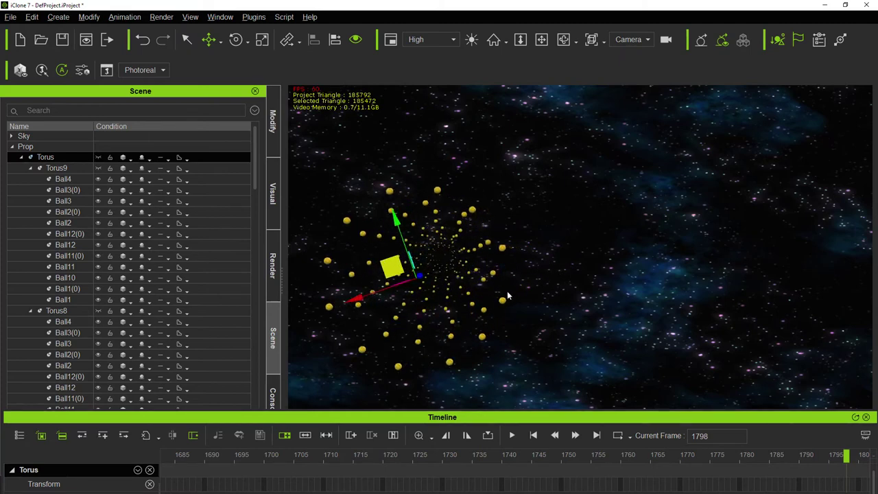
middle_drag(507, 296, 535, 274)
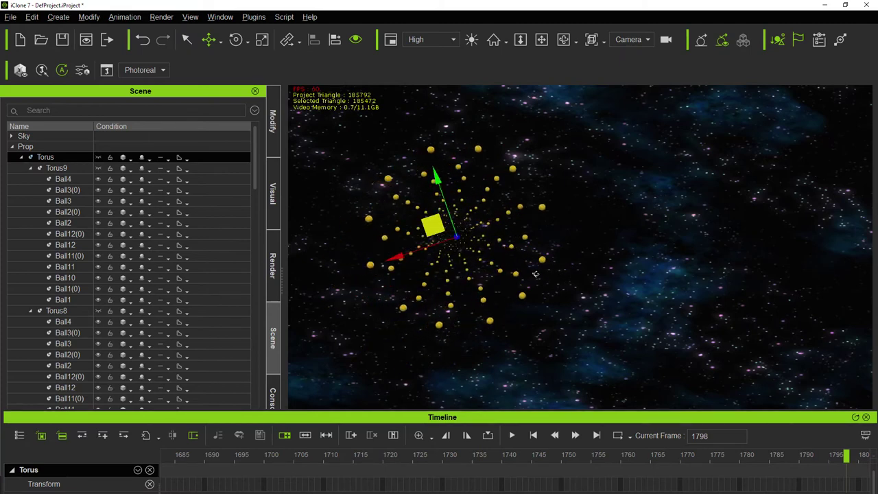
click(513, 437)
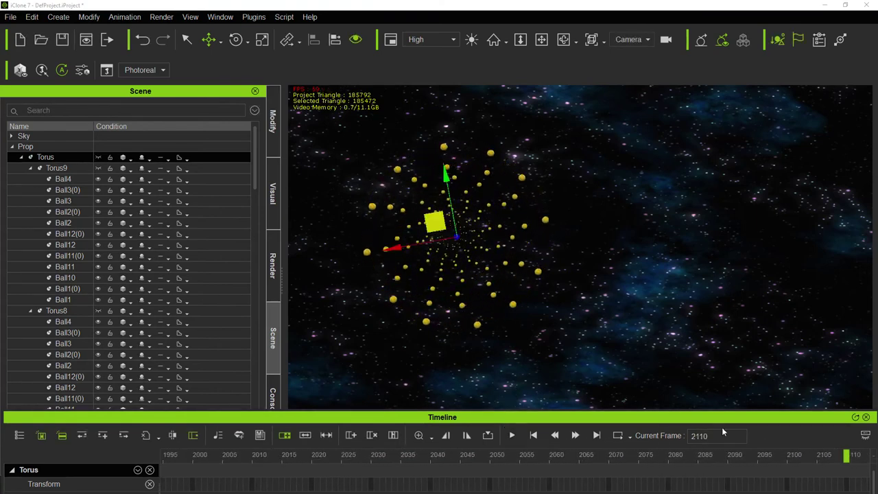
Jump to frame 1, then to the final frame 7200
text(1)
key(Return)
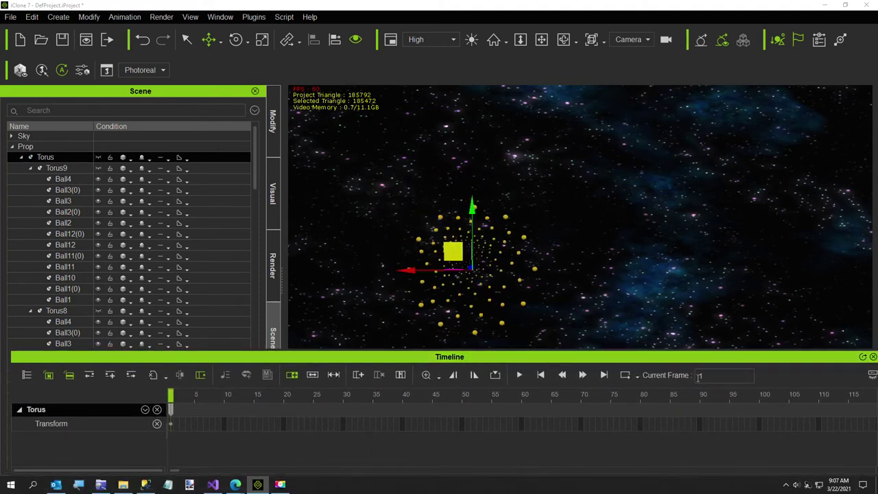
text(7200)
key(Return)
Confirm Project Settings shows 7200 total frames, then undock the Timeline into a floating panel
click(32, 16)
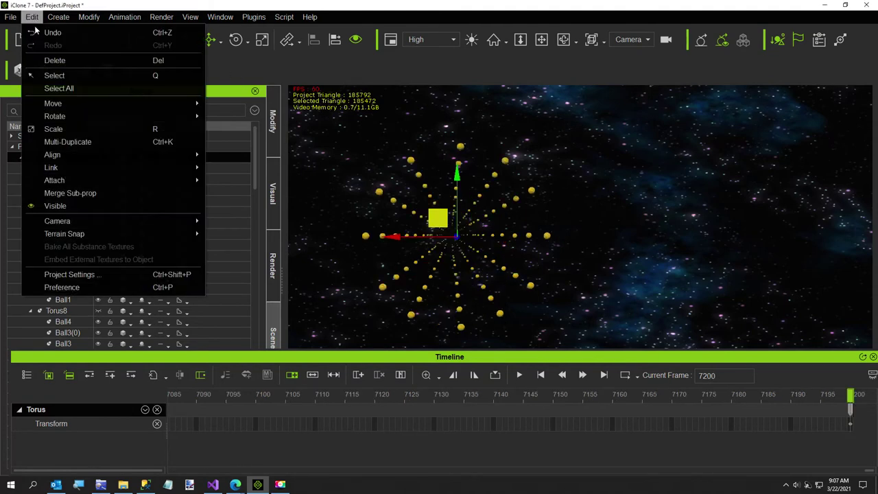
click(76, 275)
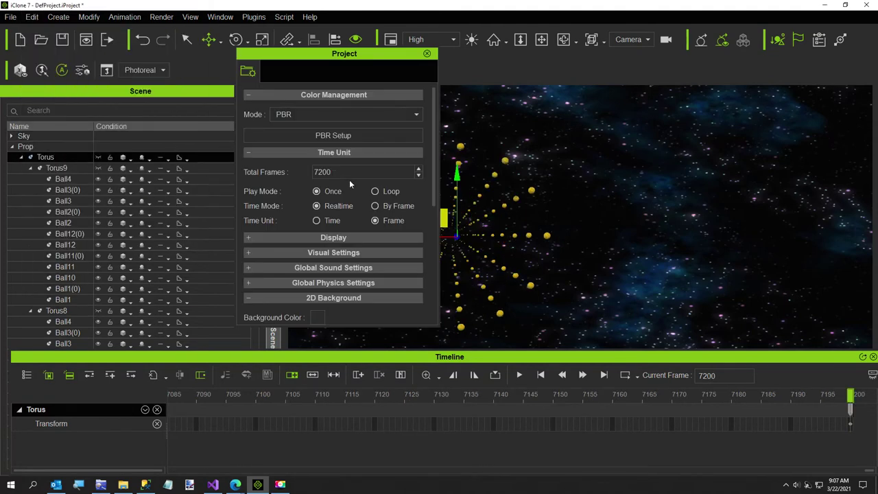
click(428, 54)
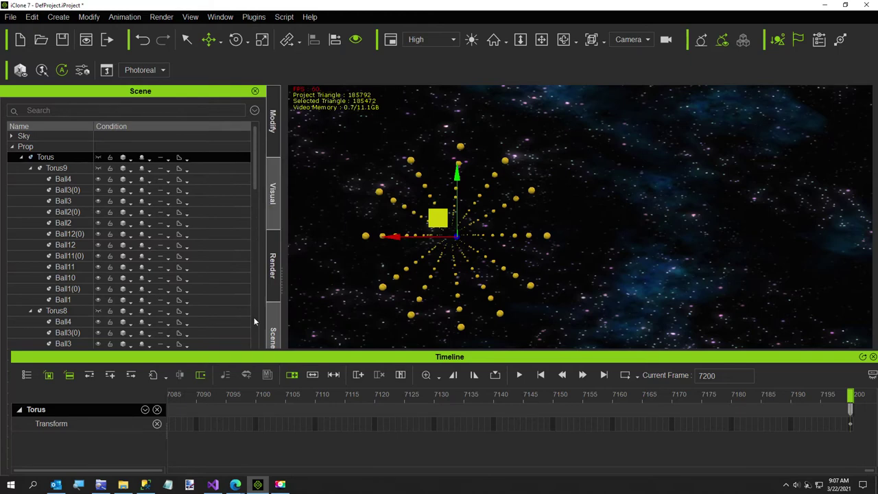
drag(257, 356, 475, 347)
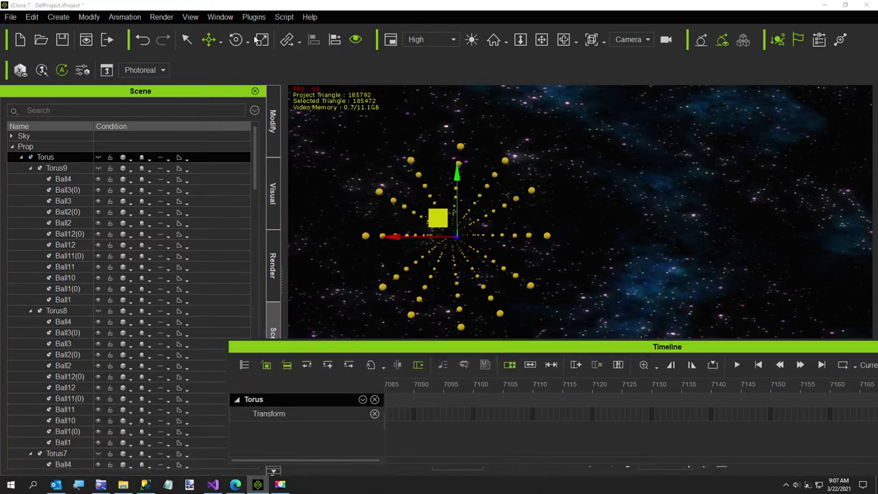
Check the Render Video output range is 1 to 7200, then select Torus's Transform track
click(160, 17)
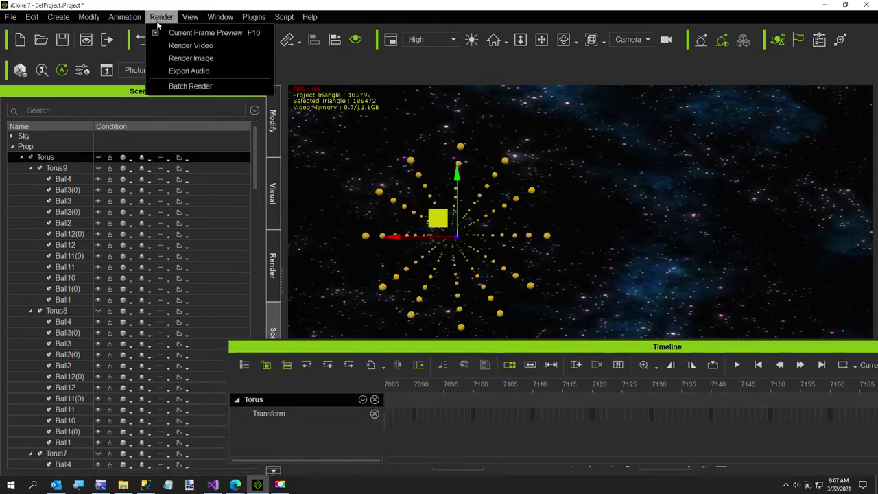
click(182, 57)
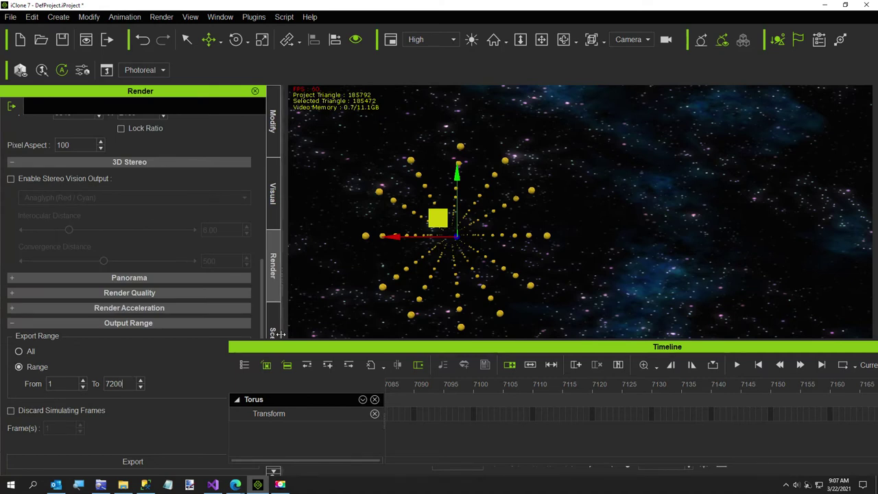
drag(286, 351, 82, 374)
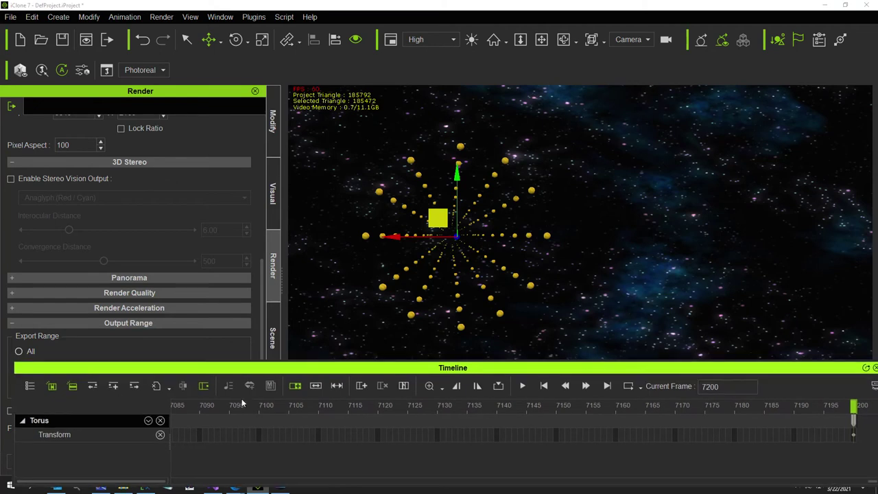
click(856, 435)
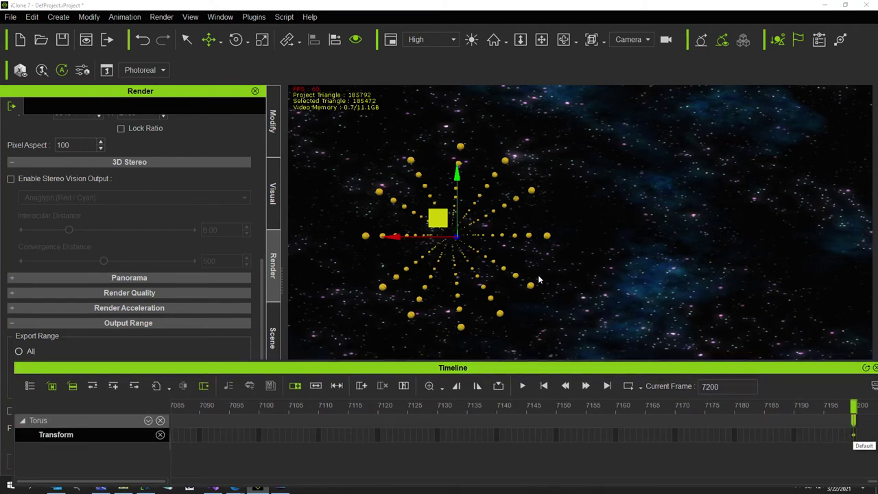
click(273, 315)
Key Torus9's Y rotation to -7200.221 at frame 7200 in its Modify transform settings
click(56, 168)
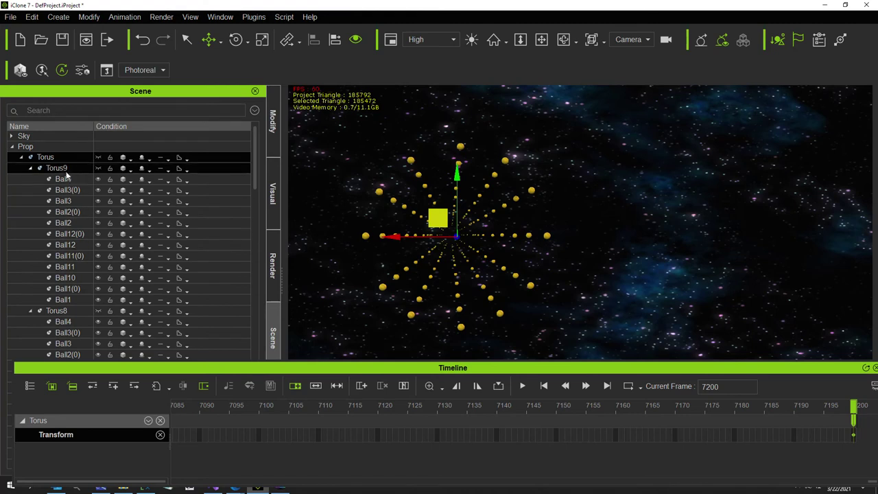
click(272, 123)
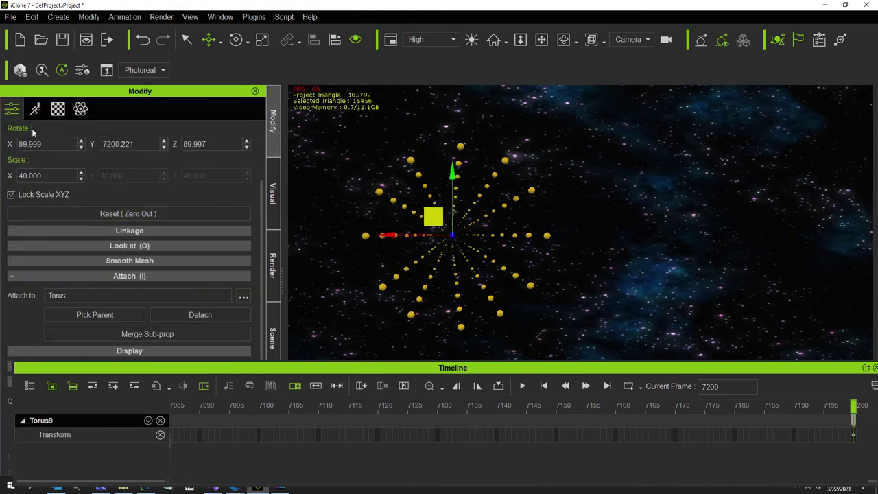
scroll(65, 179, up, 2)
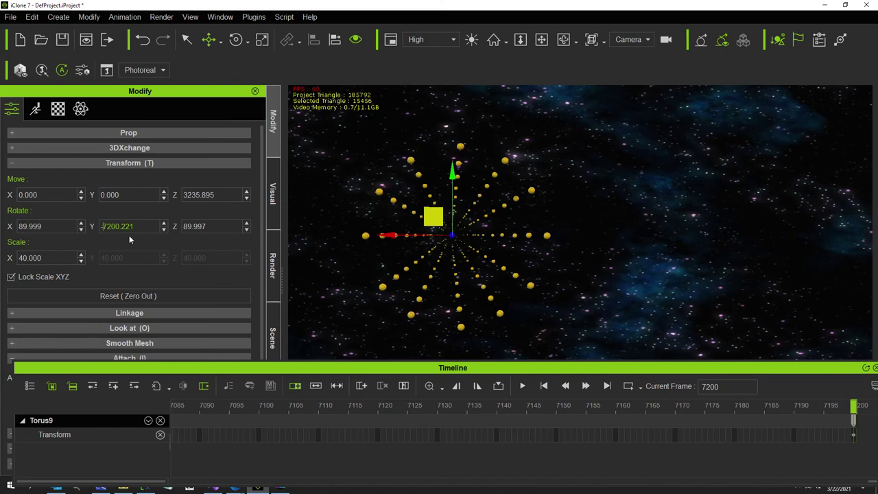
key(Return)
Play the timeline from frame 0 to watch the gold spheres spiral through the ring tunnel
click(521, 387)
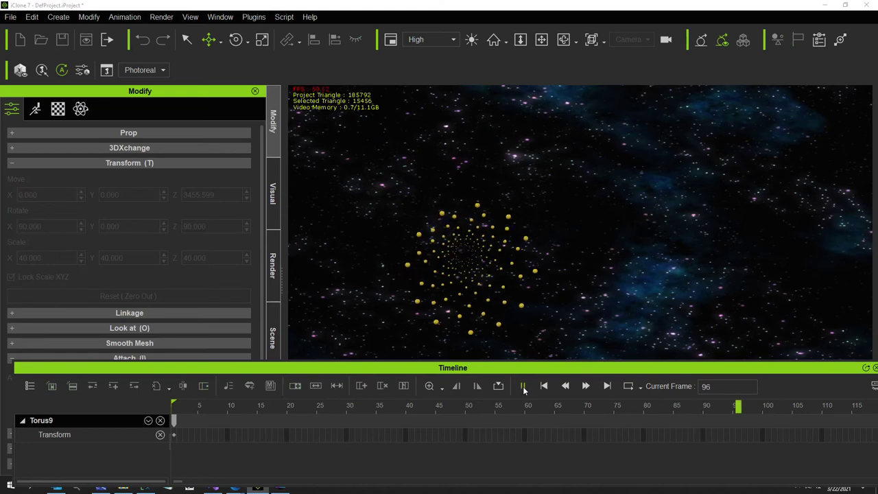